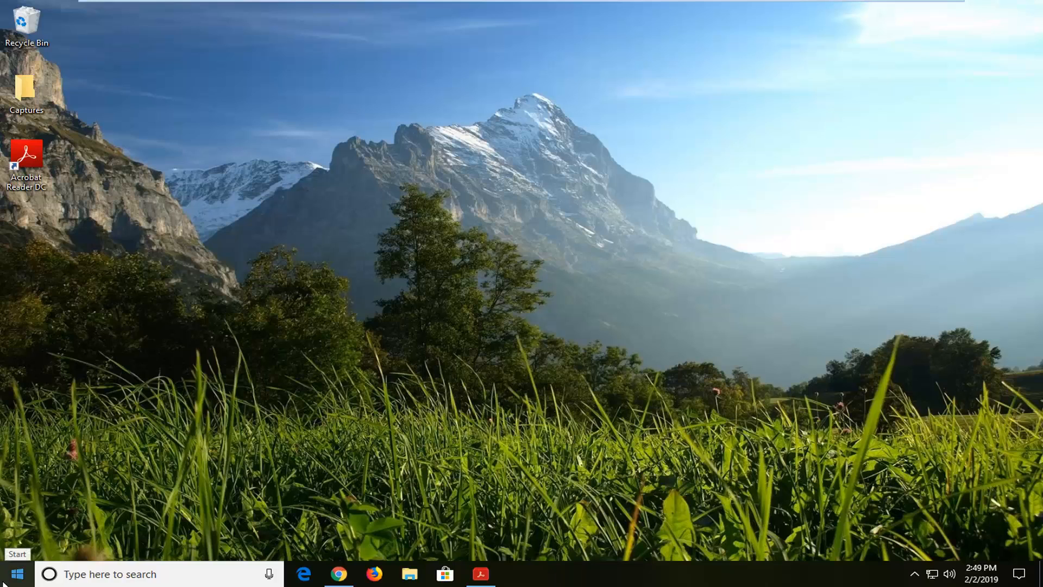
Step: Bring up the Start menu to search for %appdata%
click(8, 576)
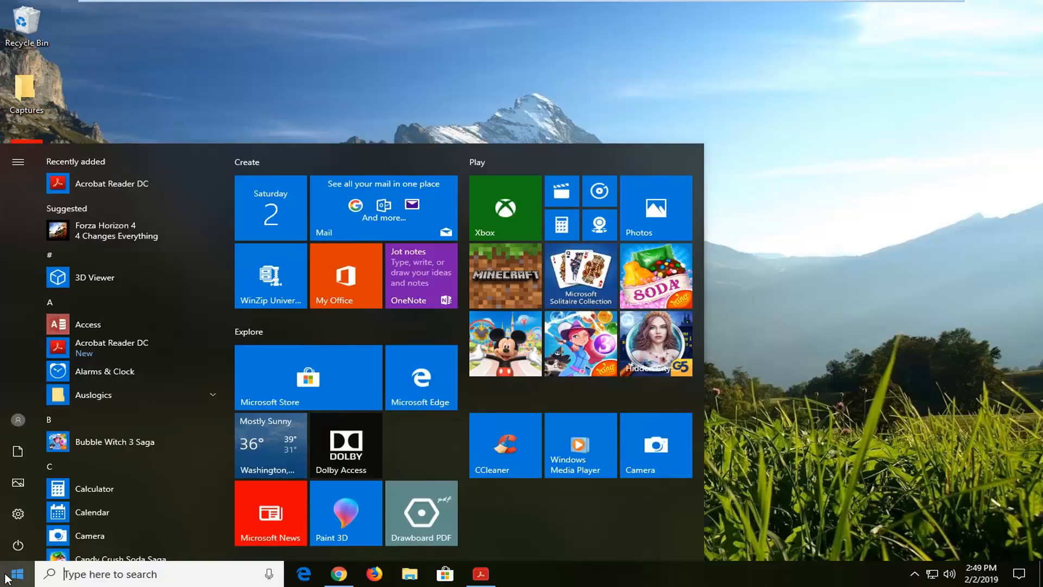
text(%)
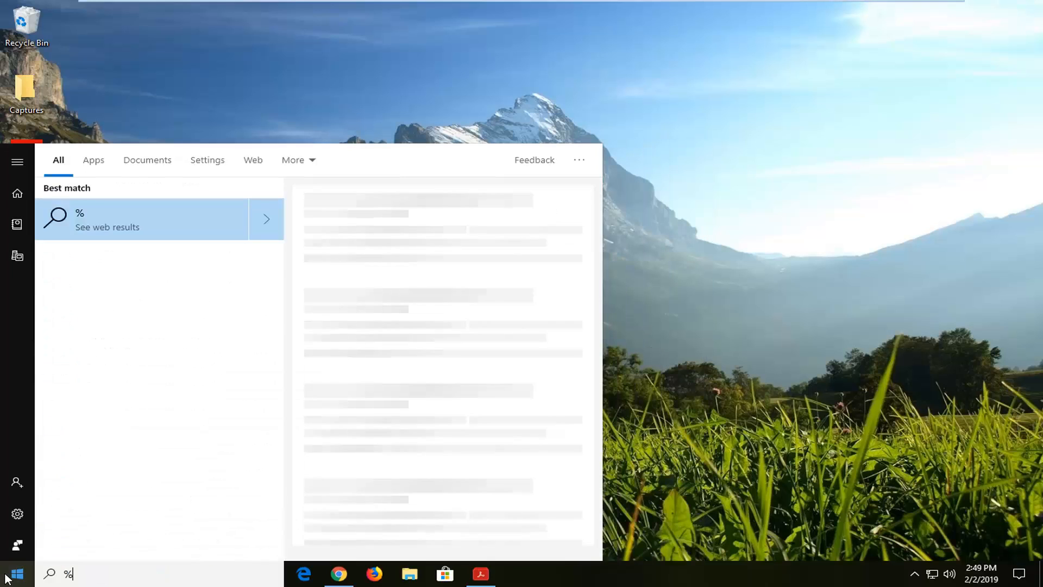
text(appdata)
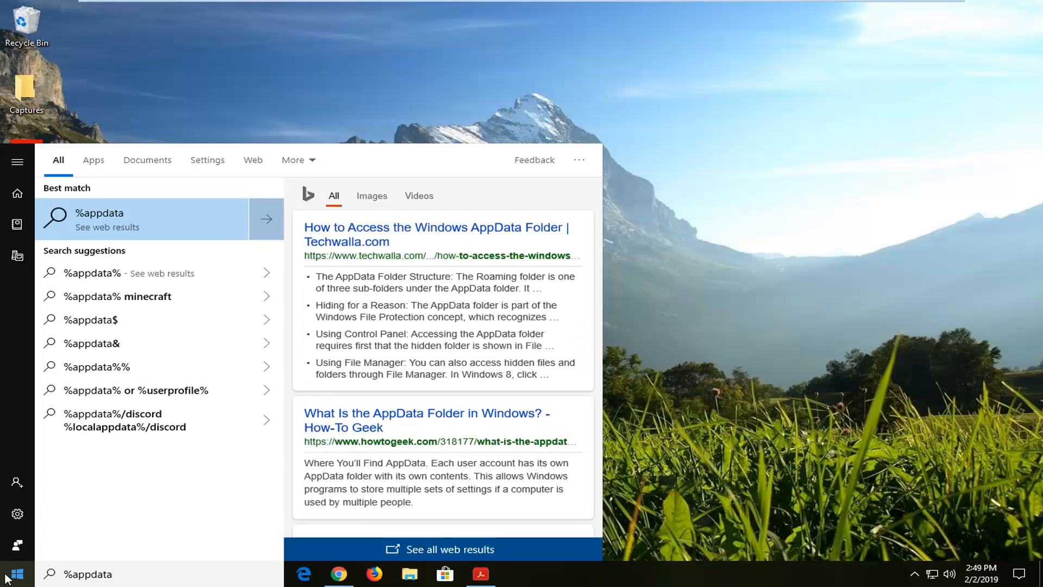
text(%)
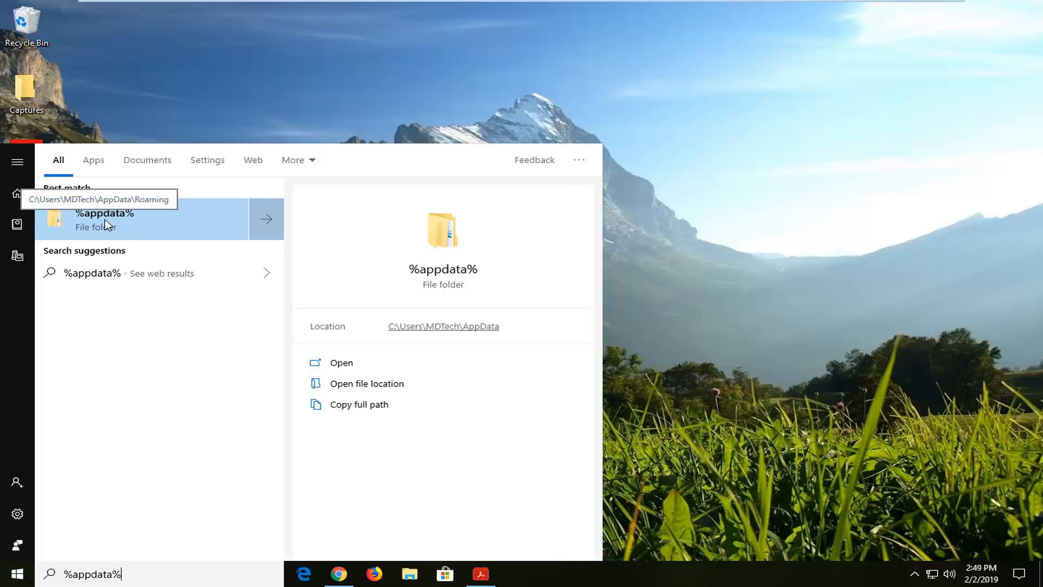
Step: Go from the %appdata% result up to AppData and back into Roaming (Adobe, Microsoft, Mozilla)
click(115, 215)
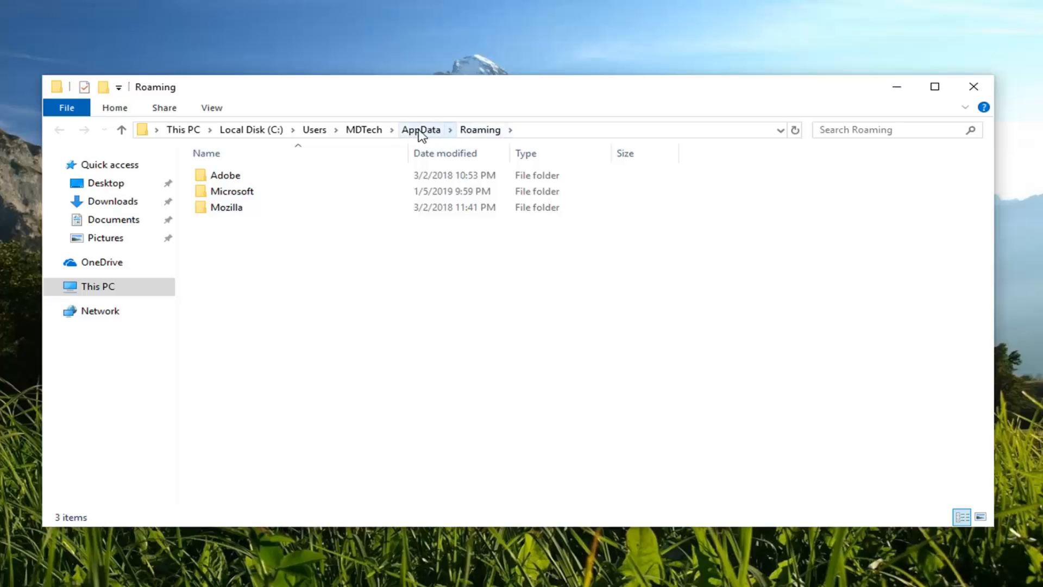
click(423, 132)
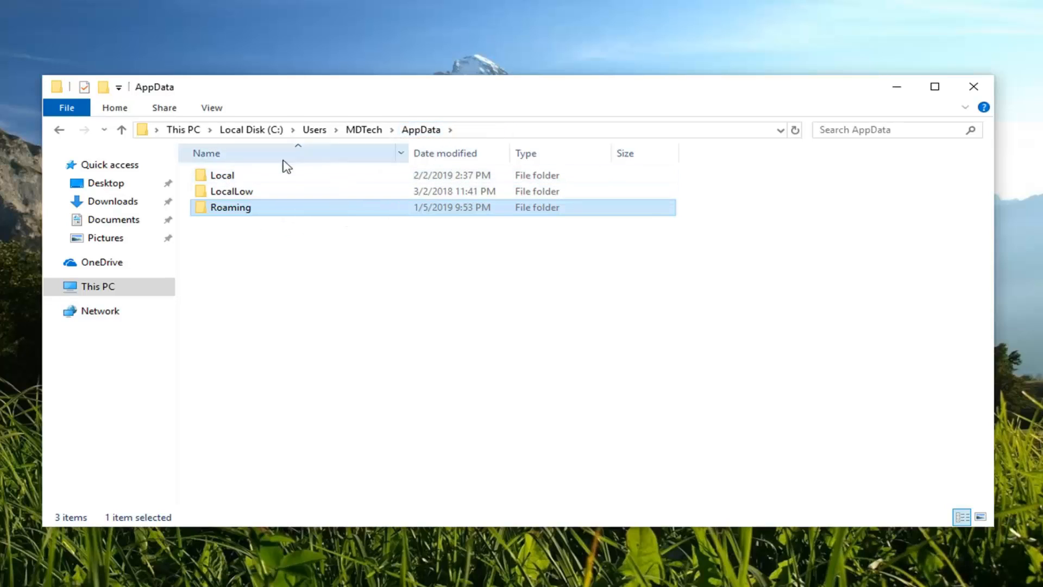
double_click(236, 207)
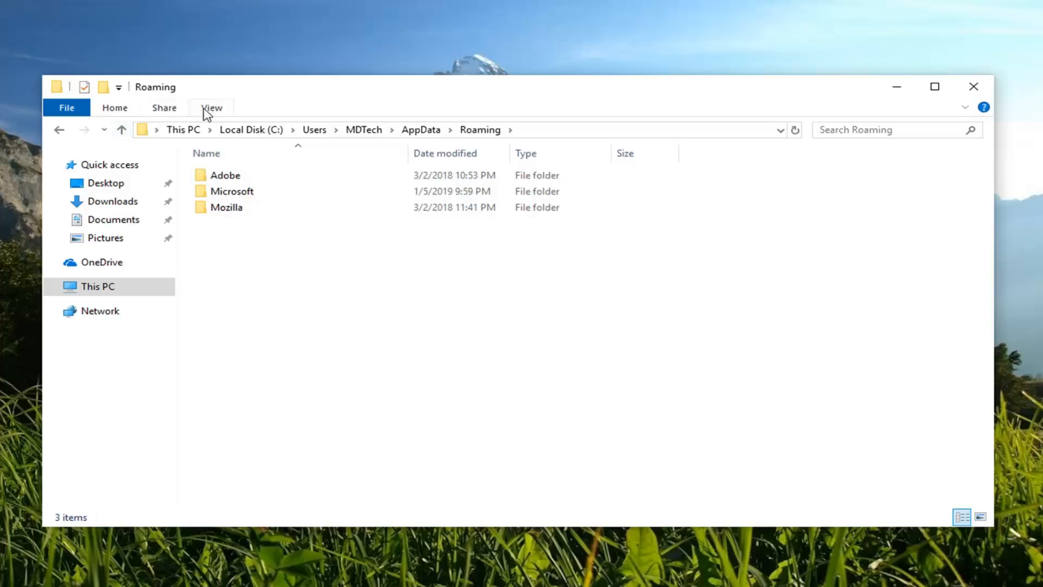
Step: Reach the Folder Options dialog from the Roaming folder's View ribbon
click(236, 113)
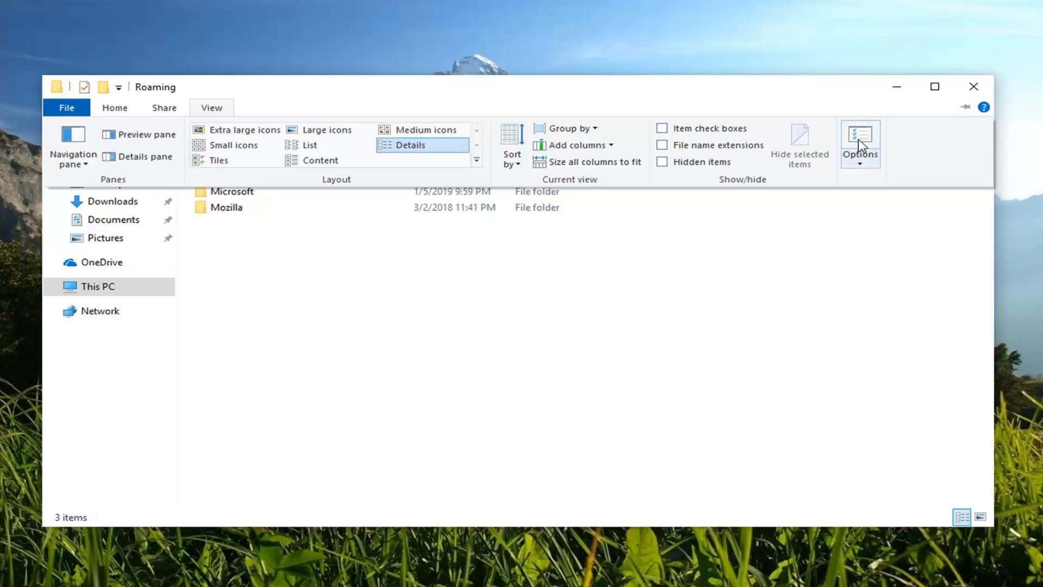
click(858, 138)
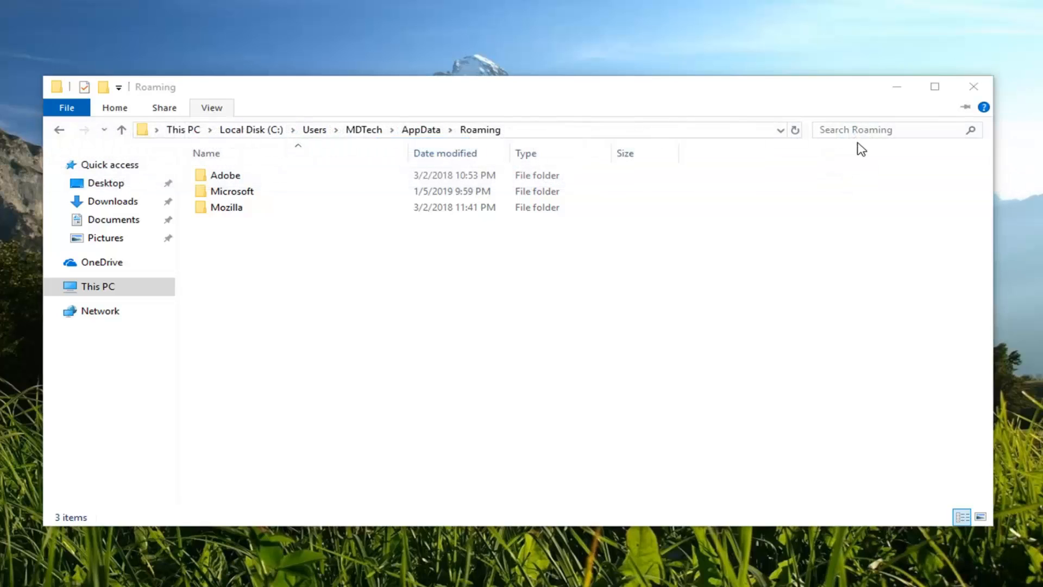
Step: Enable 'Show hidden files, folders, and drives' in Folder Options and apply it
drag(193, 168, 472, 127)
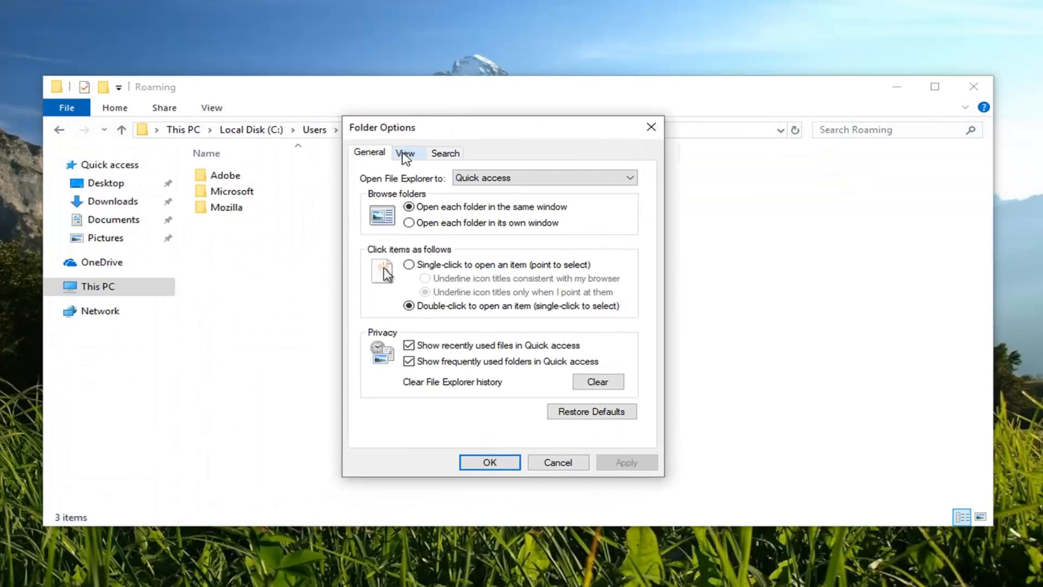
click(405, 153)
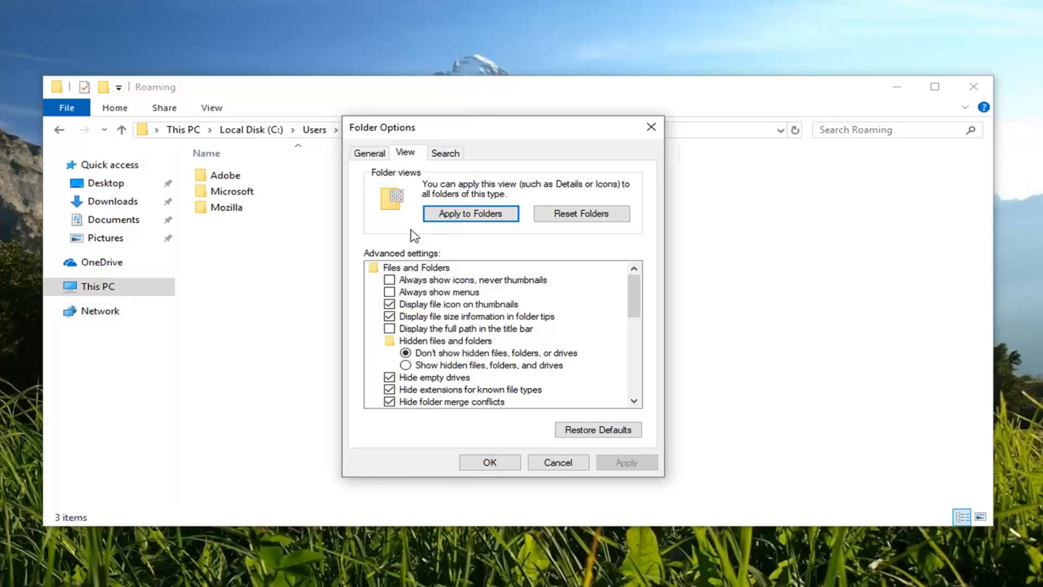
click(405, 365)
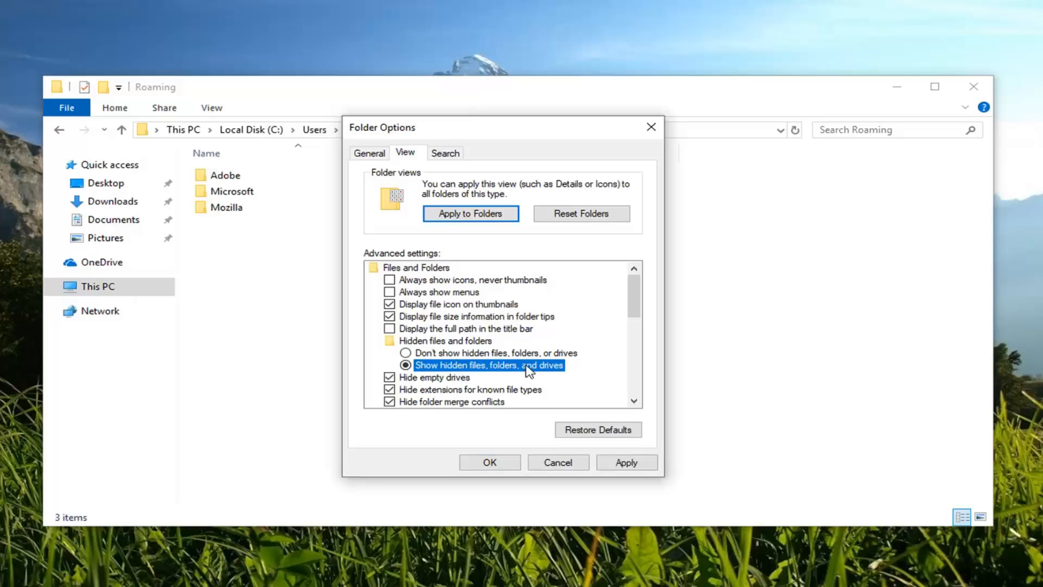
click(626, 463)
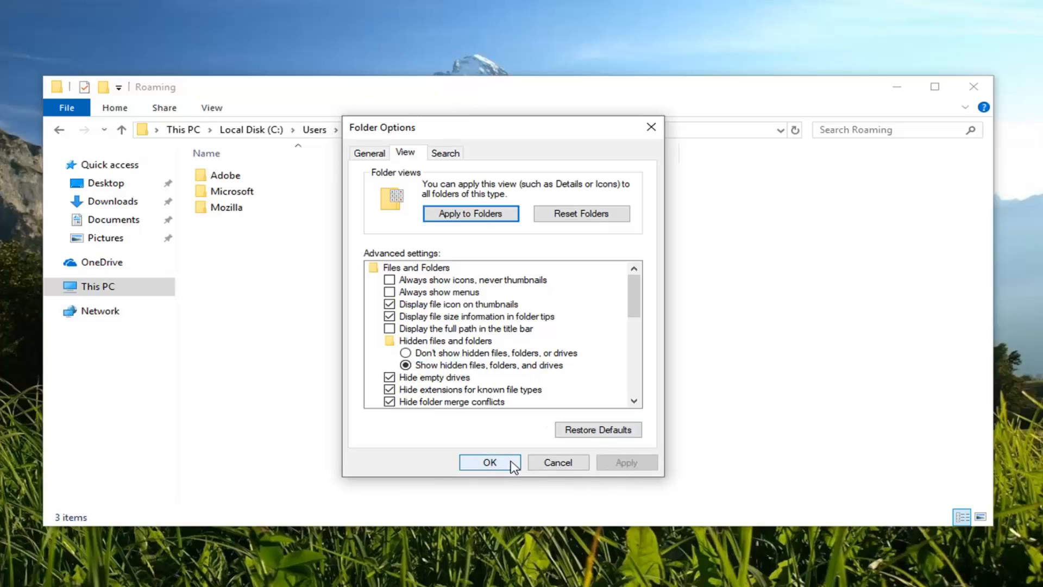
click(490, 463)
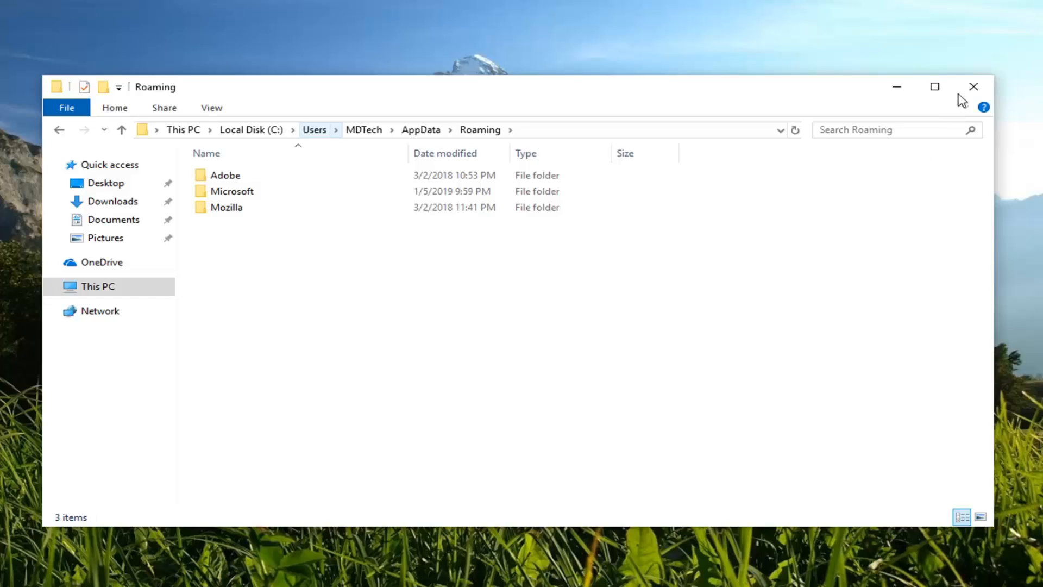
Step: Close the Roaming window and reopen File Explorer with Folder Options shown again
click(973, 86)
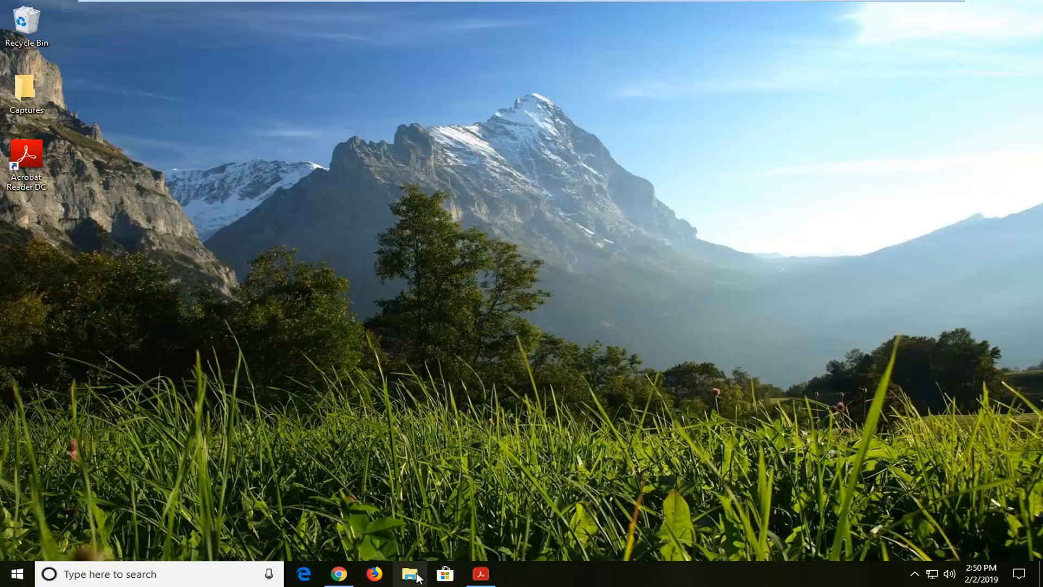
click(415, 577)
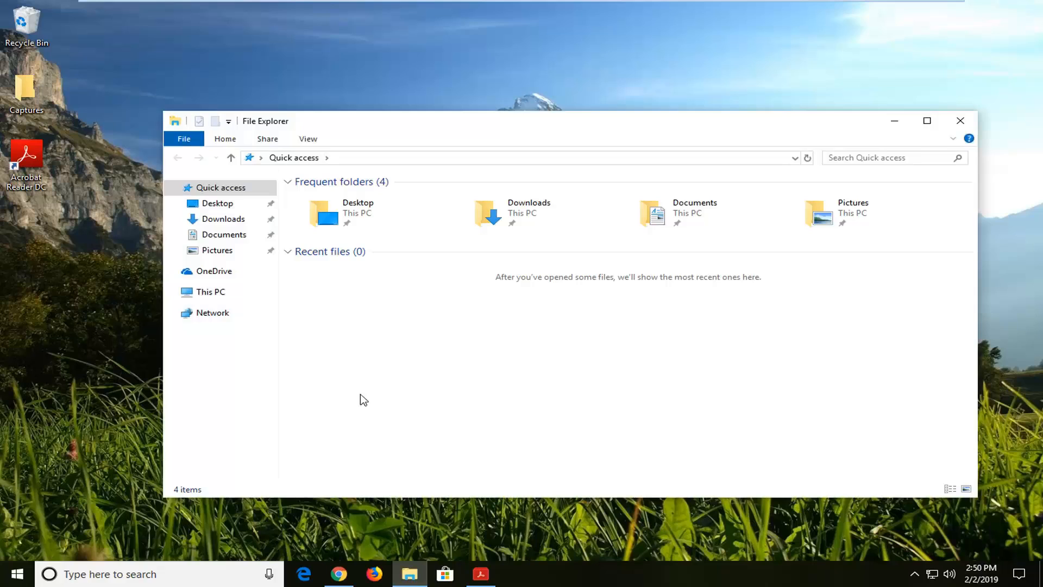
click(308, 139)
click(863, 171)
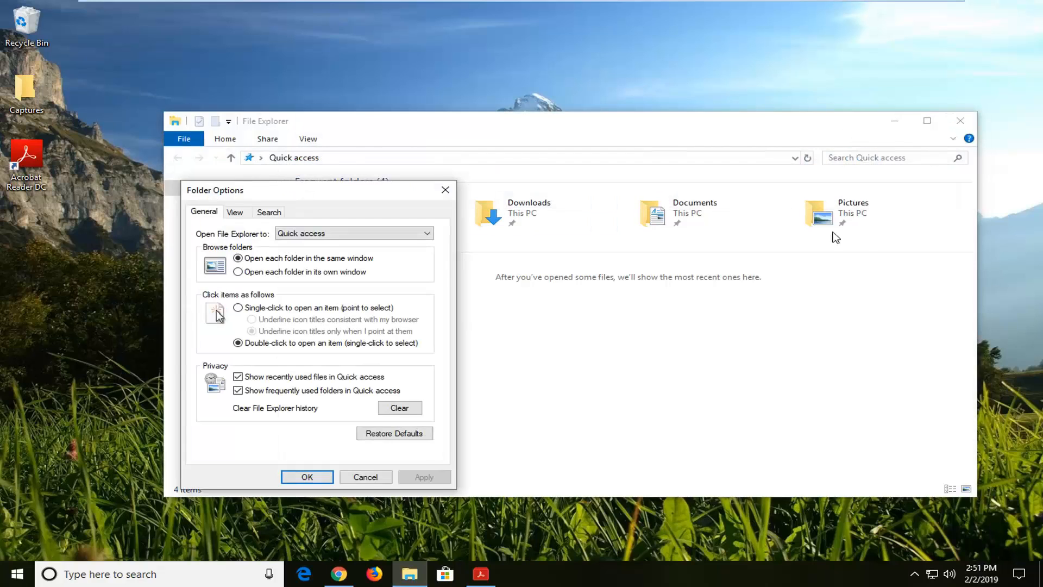
Step: Dismiss Folder Options and close File Explorer, leaving the desktop
drag(338, 188, 568, 151)
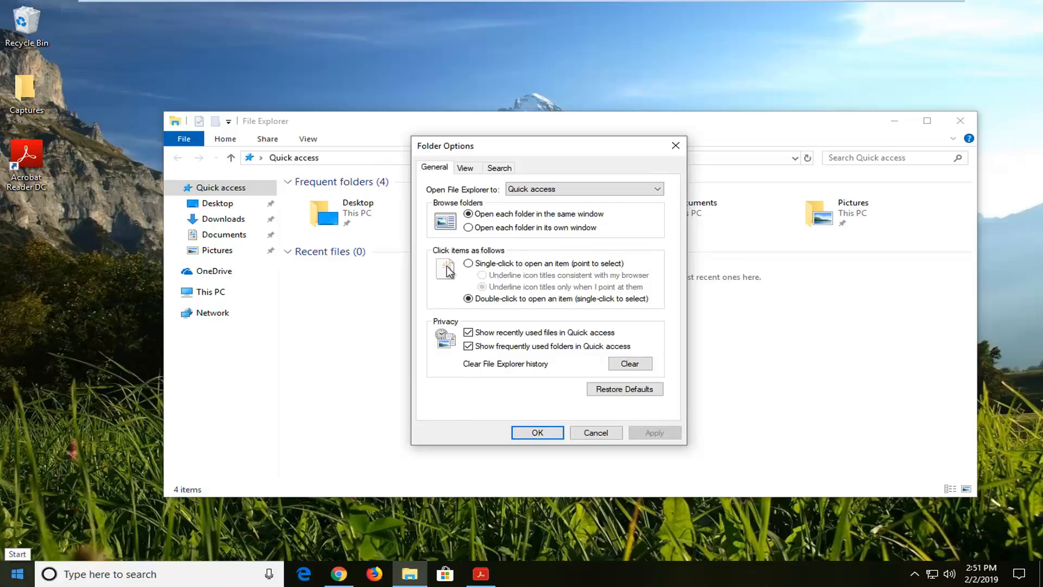
click(676, 145)
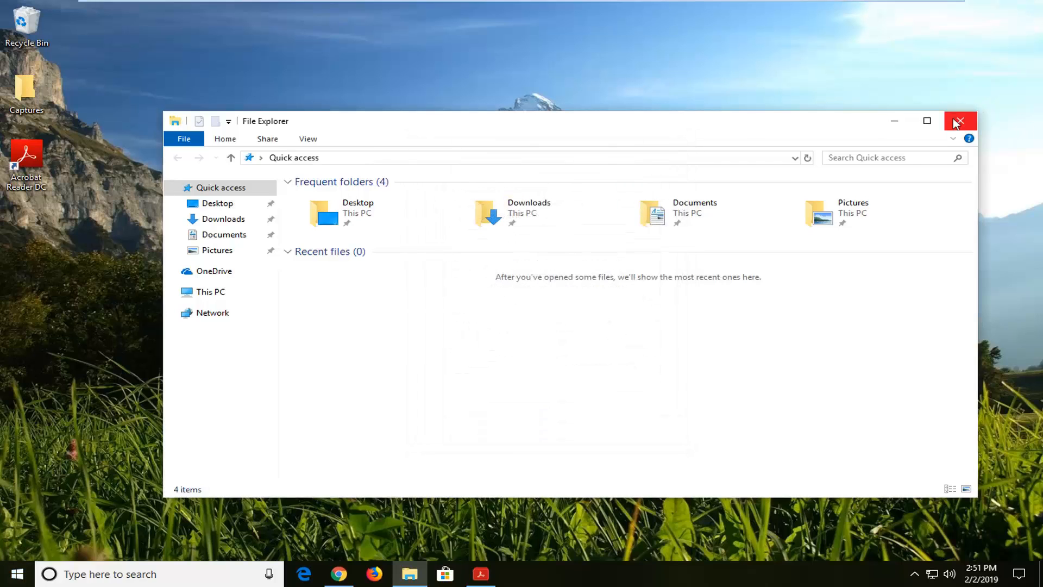
click(960, 120)
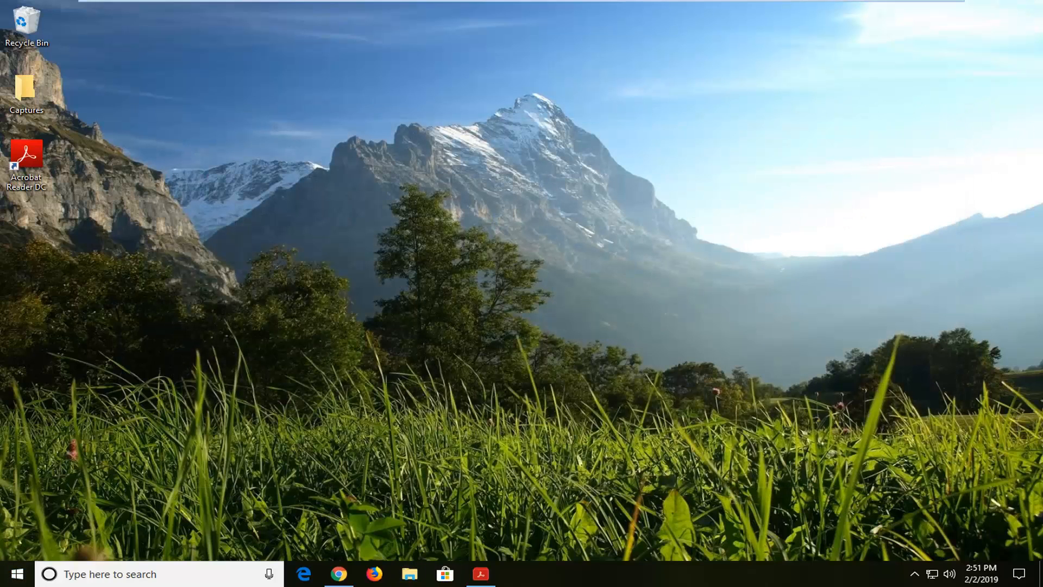